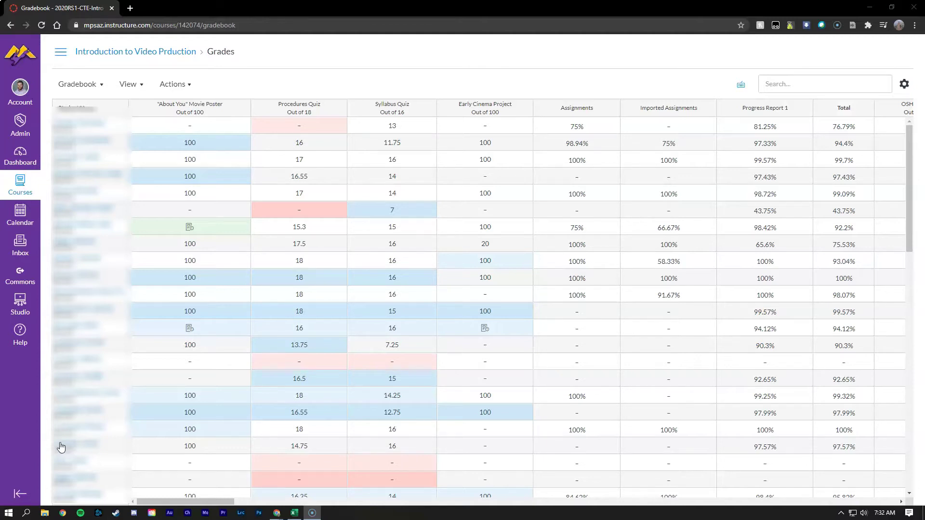
Look through the gradebook's assignment columns, including the unpublished ones
drag(202, 504, 472, 503)
drag(405, 110, 281, 114)
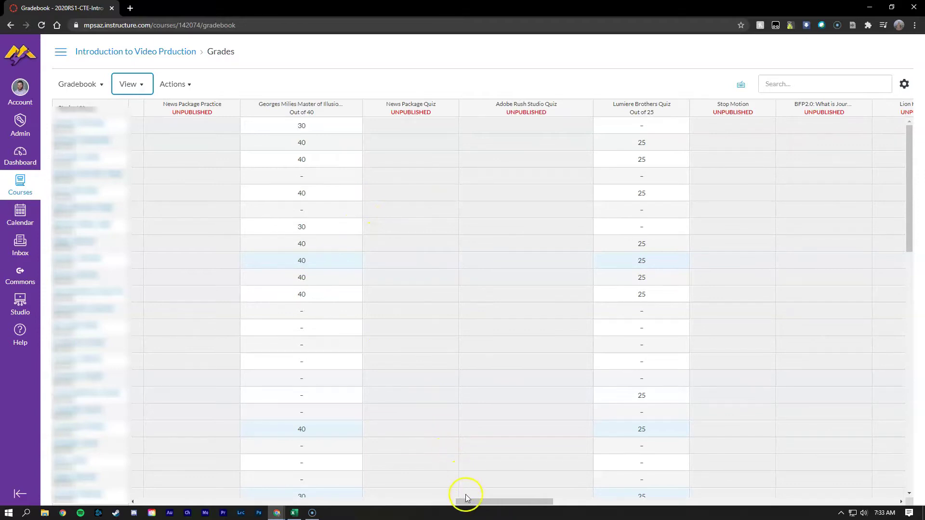
drag(467, 500, 445, 502)
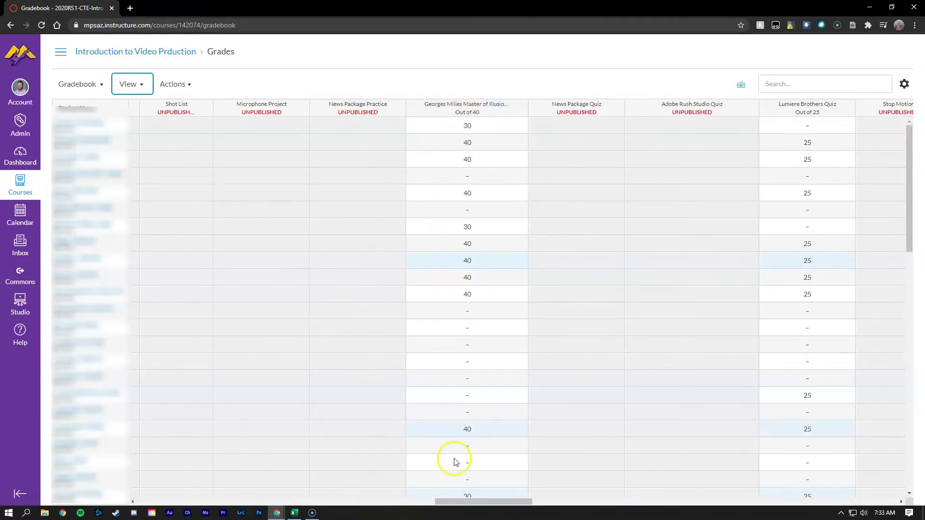
click(318, 502)
drag(318, 502, 145, 501)
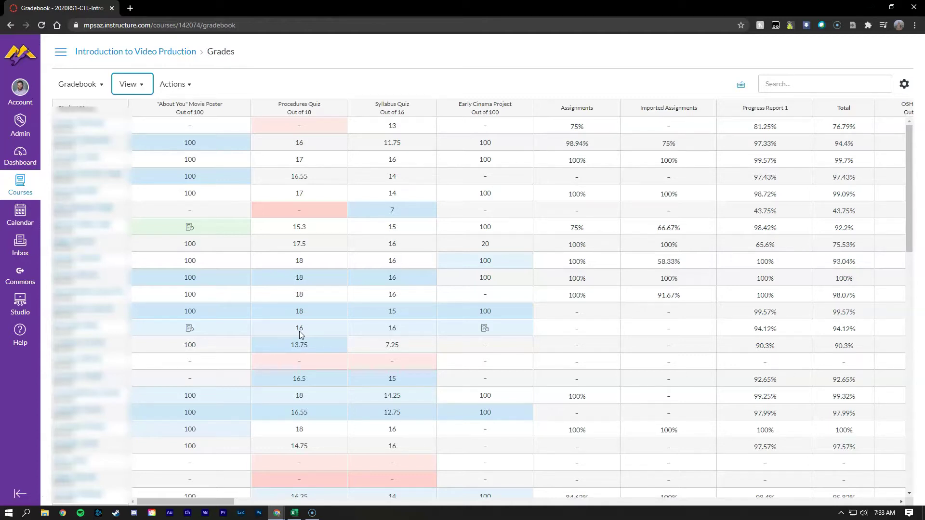
Enable the Modules and Sections filters for the gradebook
click(137, 85)
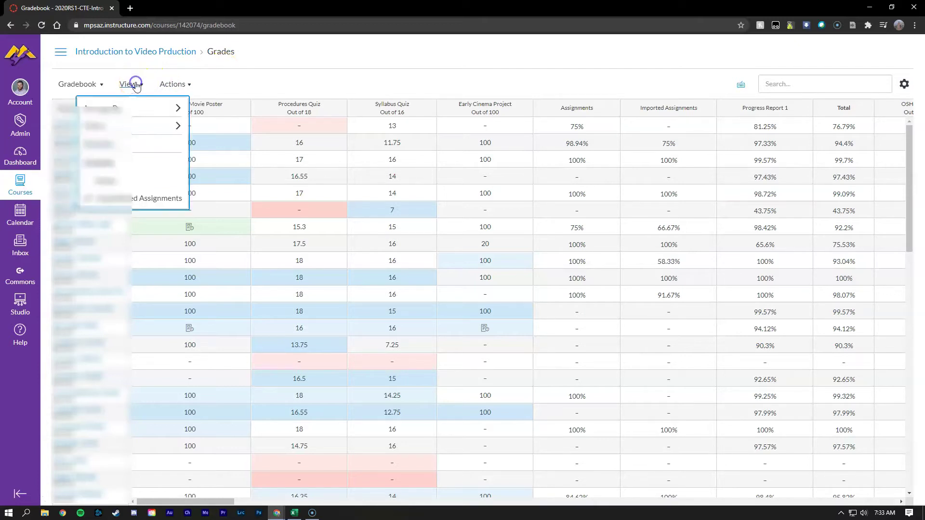
mouse_move(111, 124)
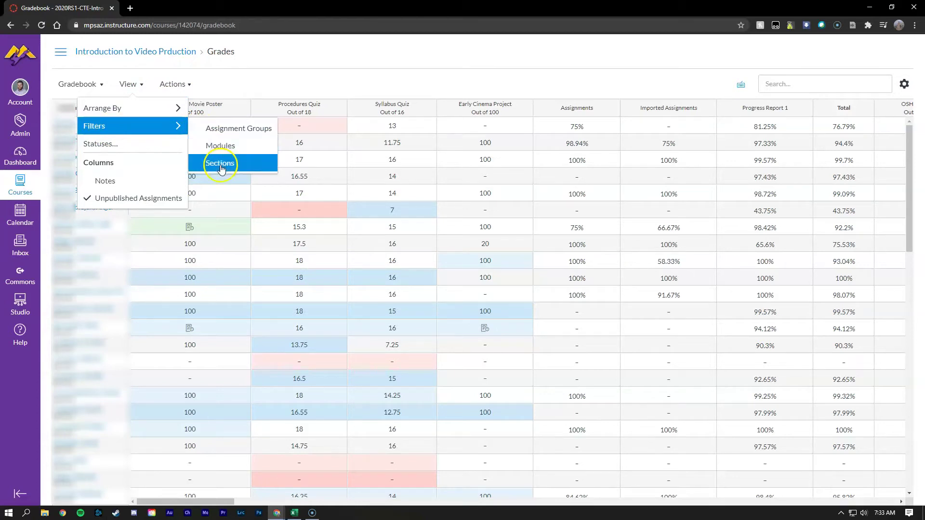
click(220, 145)
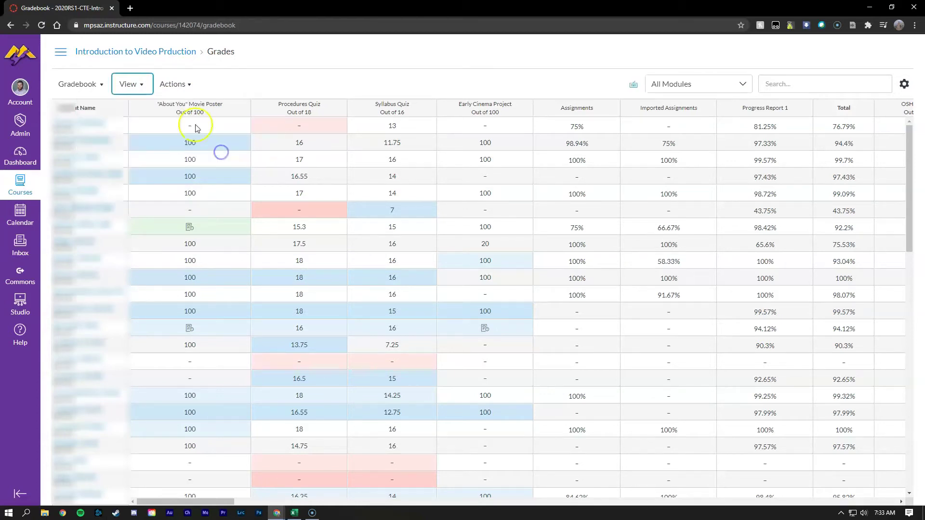
click(126, 90)
mouse_move(130, 128)
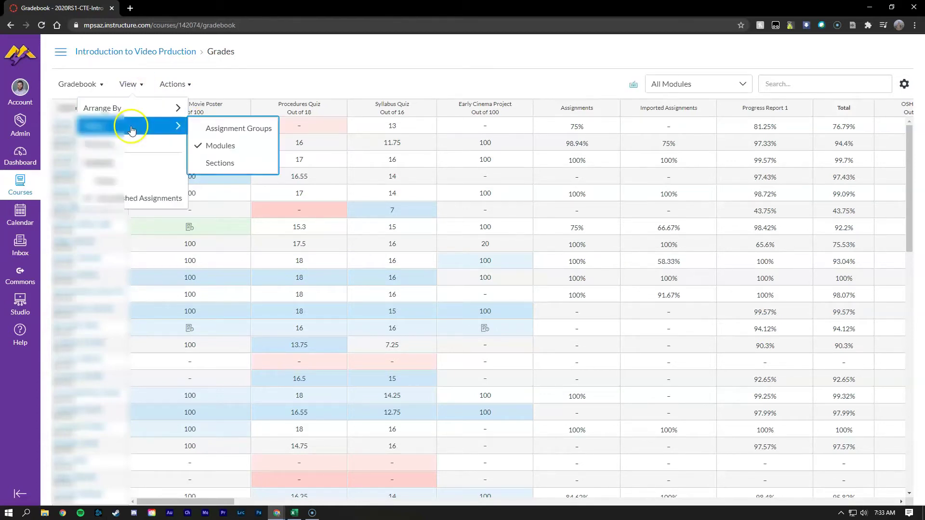
click(229, 164)
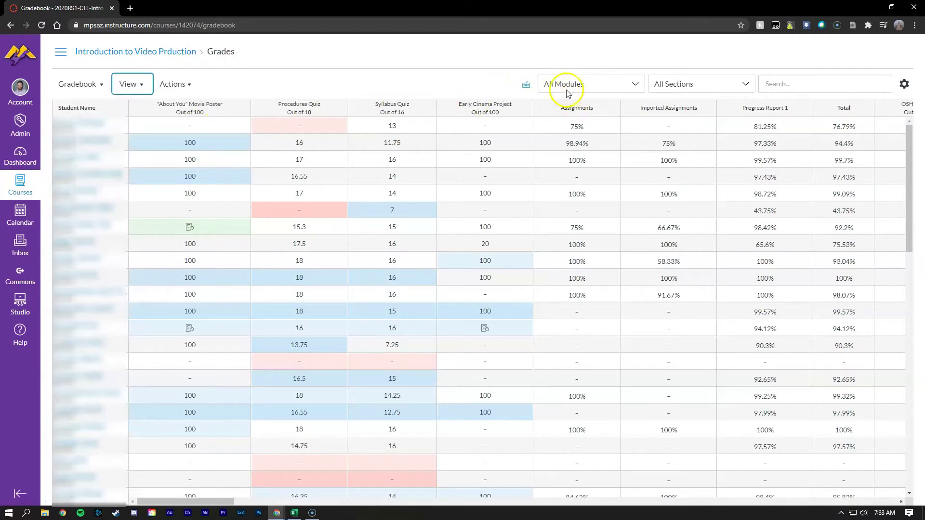
Filter the gradebook to the Period 1 section and the S1 Week 1 - Safety/Intro module
click(586, 87)
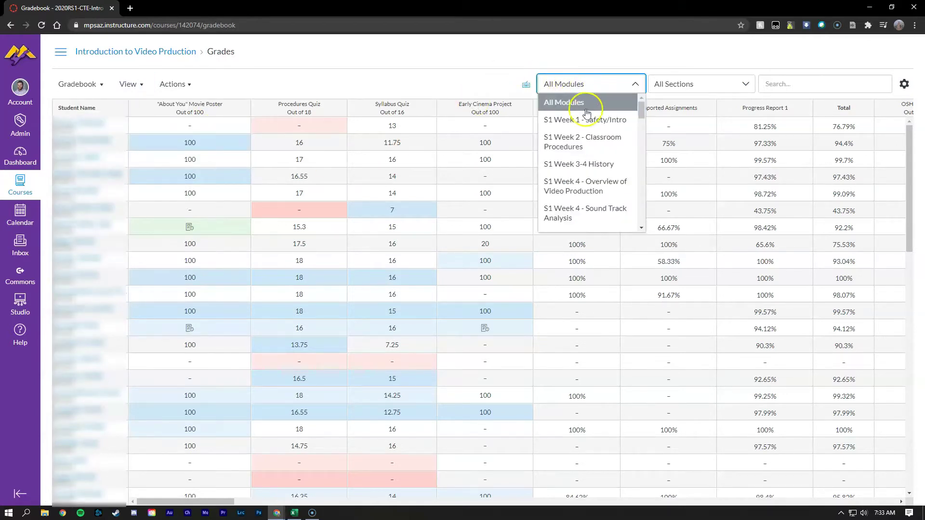
click(708, 86)
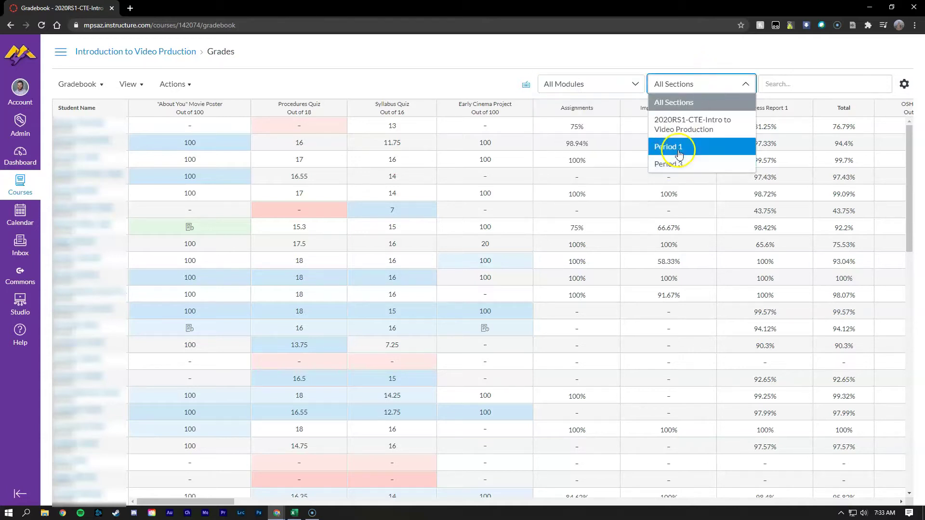
click(685, 148)
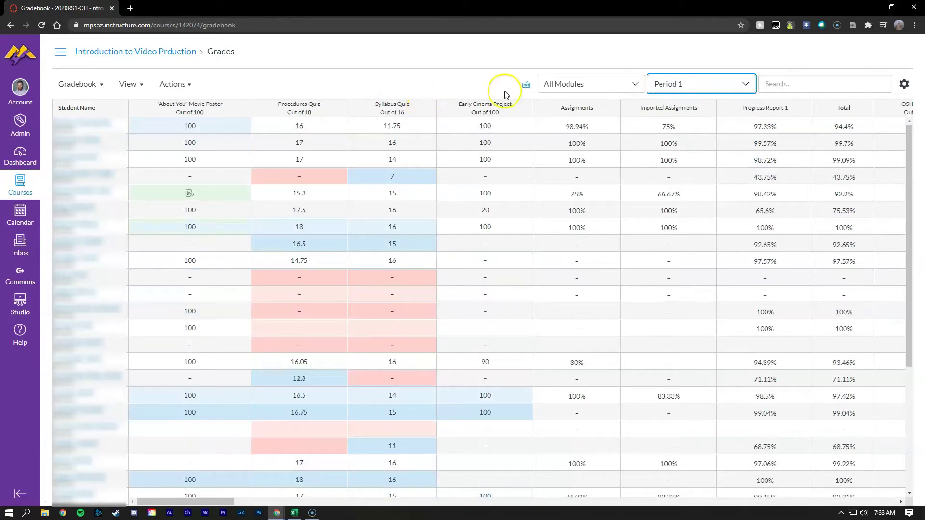
click(560, 90)
click(558, 118)
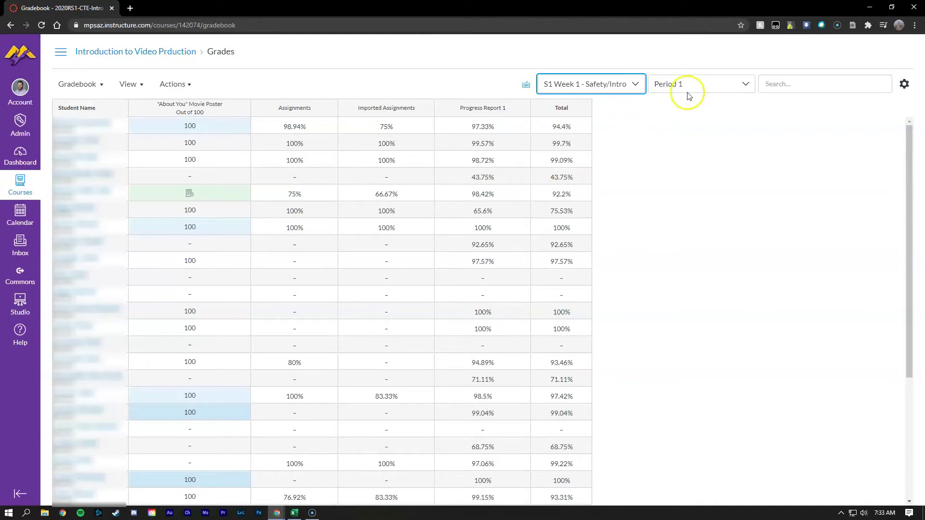
click(634, 85)
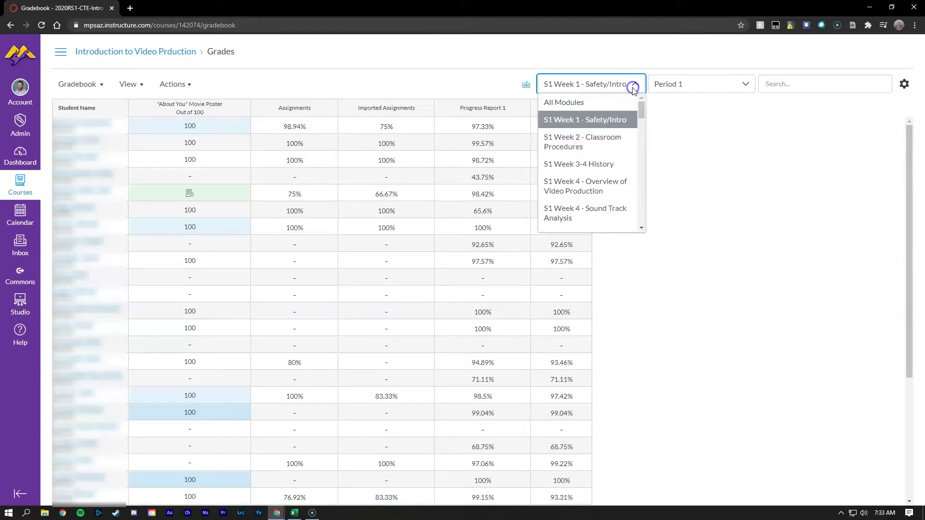
click(450, 49)
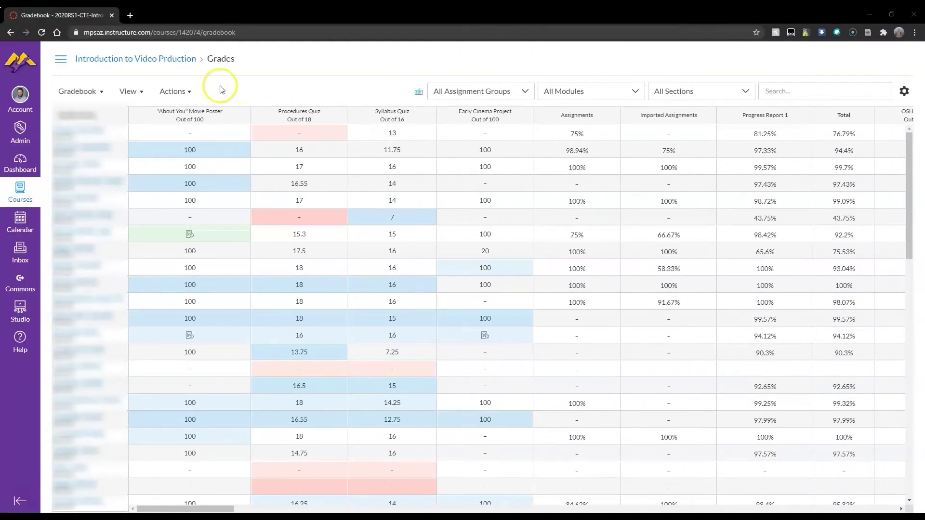
Hide the unpublished assignments from the gradebook columns and review the remaining assignments
drag(207, 508, 350, 507)
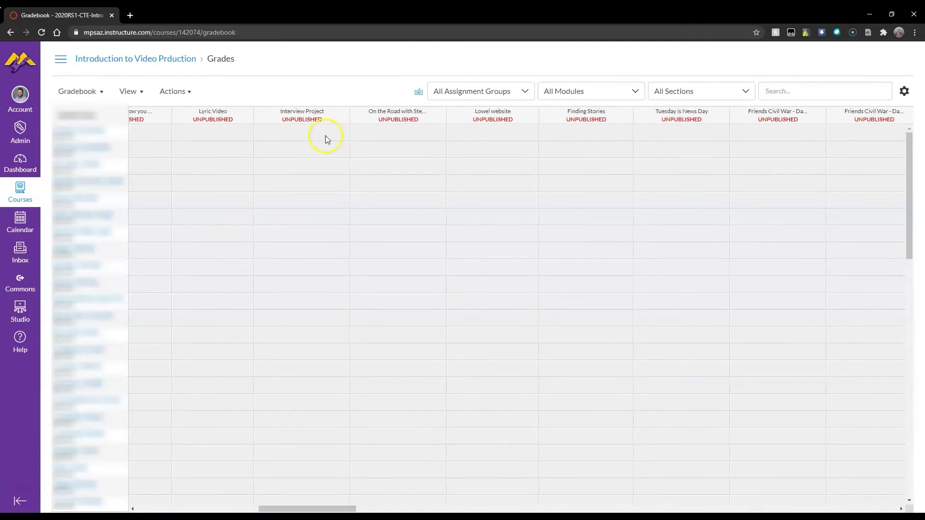
click(126, 92)
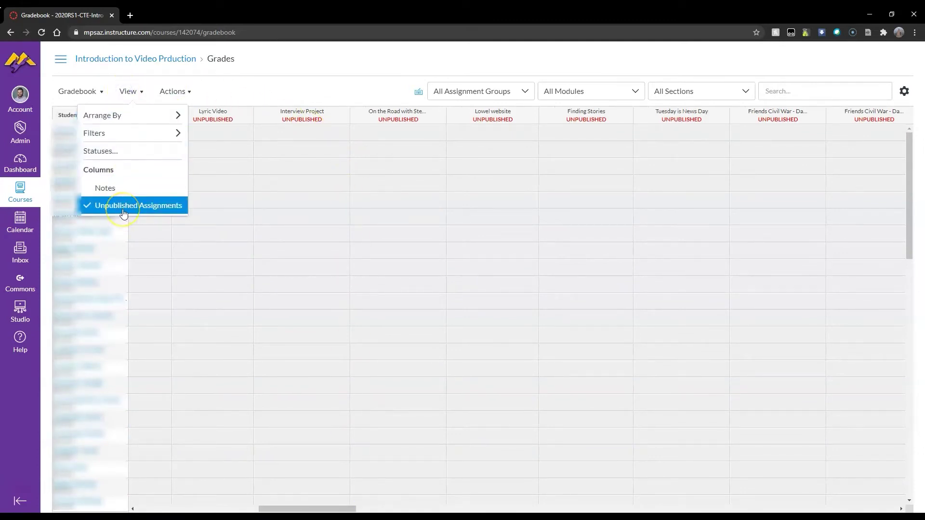
click(123, 212)
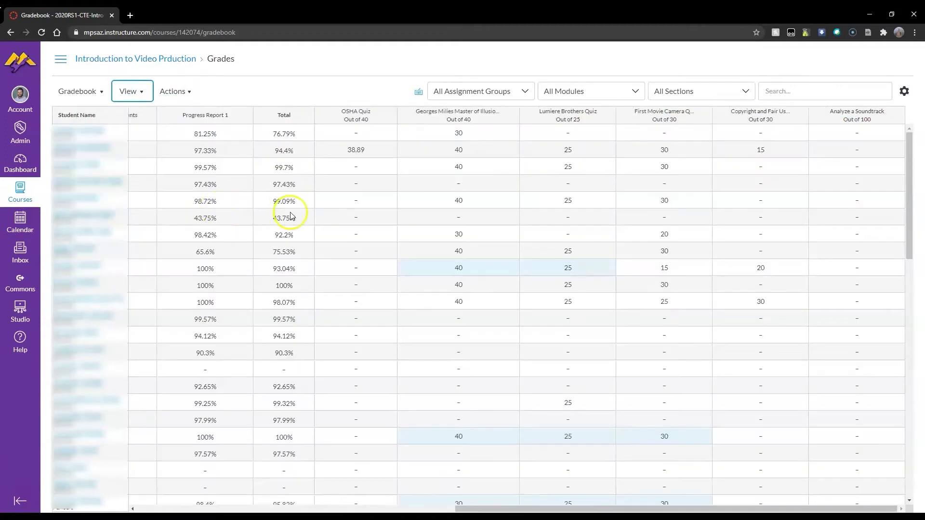
drag(478, 509, 248, 505)
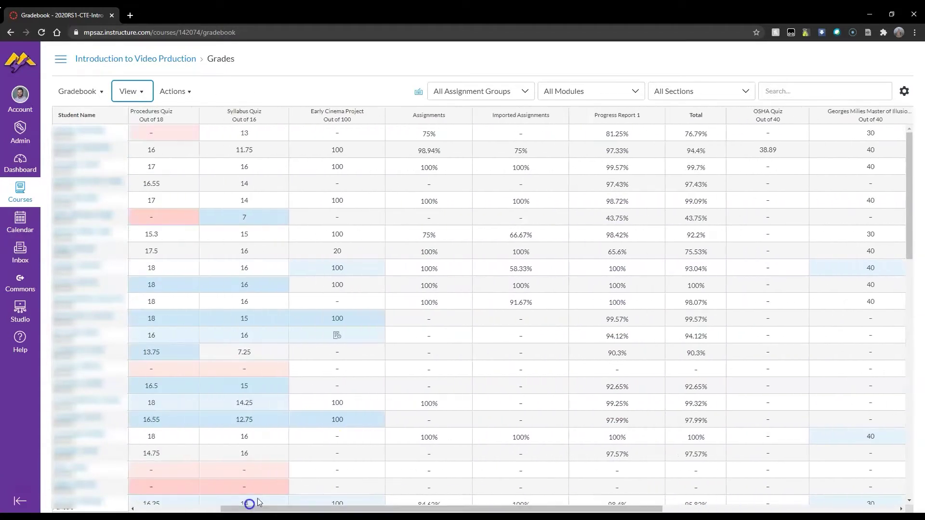
drag(780, 122, 418, 124)
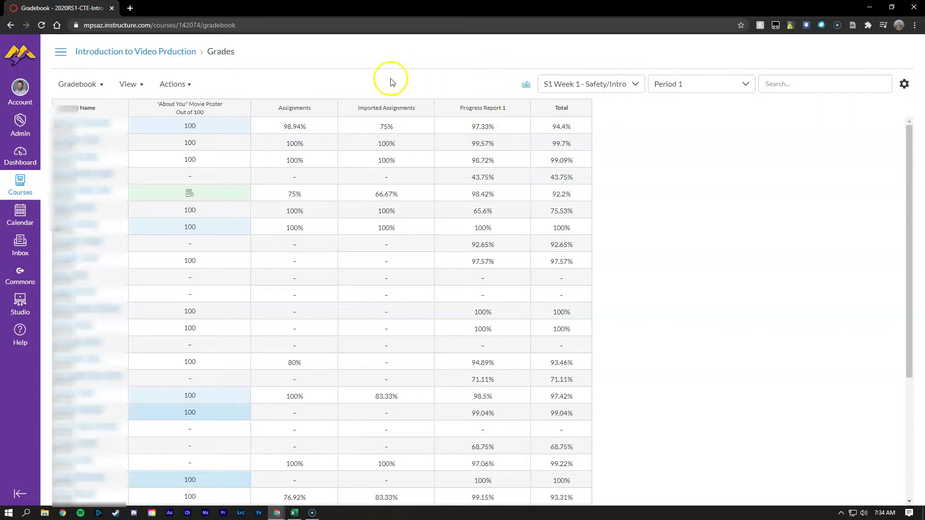
Enable the Assignment Groups filter for the gradebook
click(128, 84)
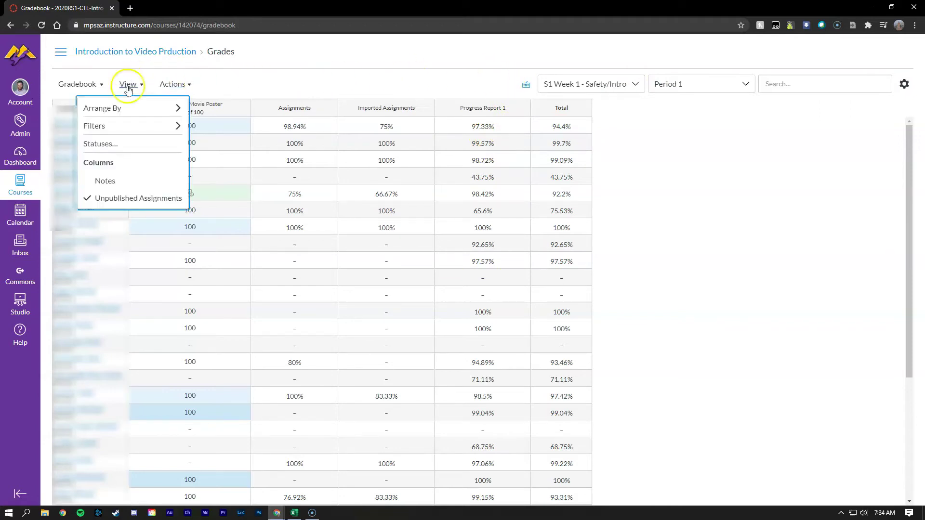
click(113, 125)
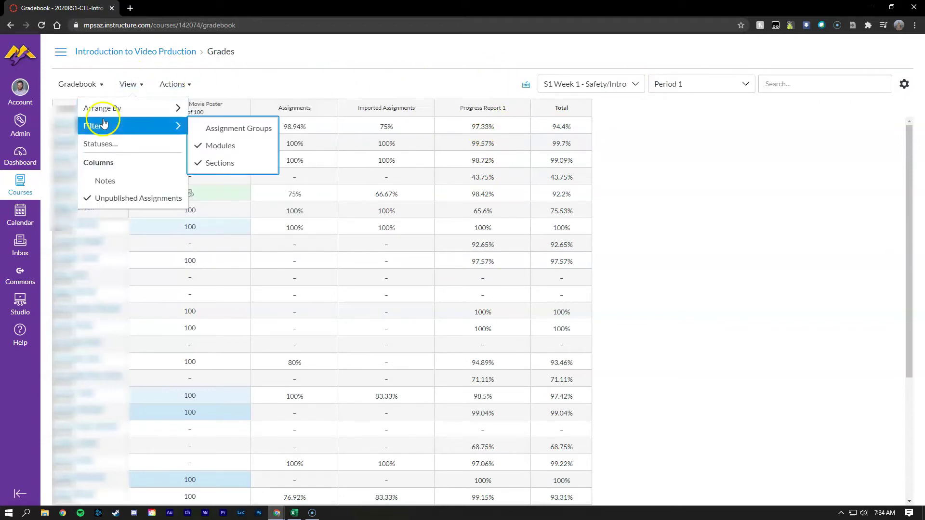
click(239, 129)
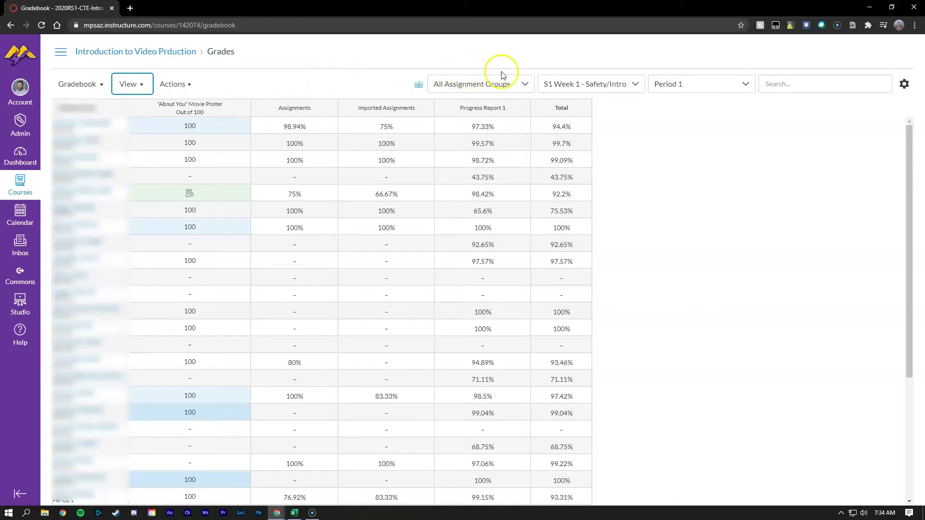
Reset the gradebook filters to All Modules and All Sections
click(590, 83)
click(581, 102)
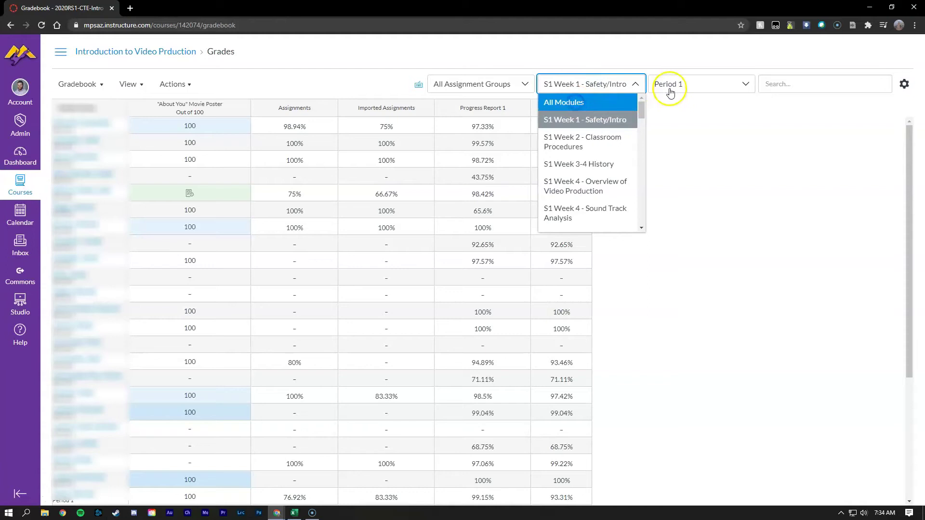
click(675, 85)
click(674, 102)
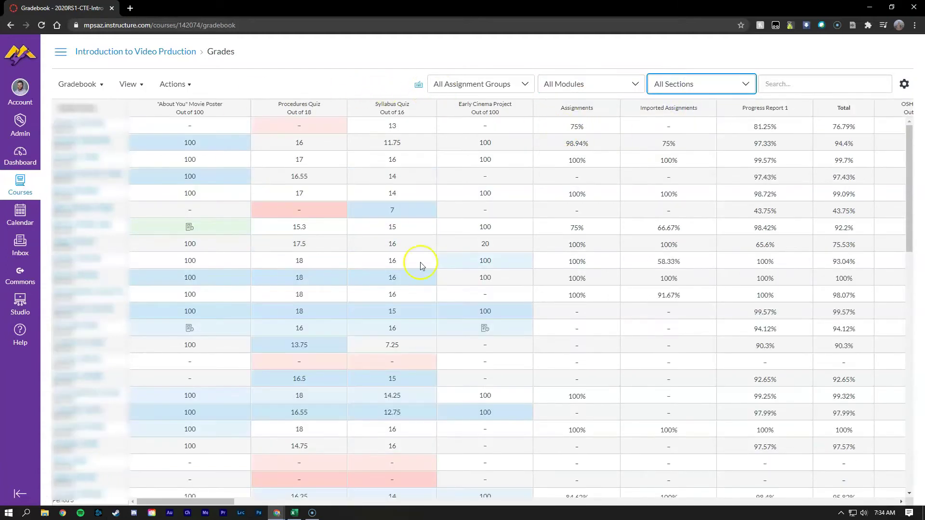
Filter the gradebook to show only the Progress Report 1 assignment group
mouse_move(236, 501)
mouse_down()
mouse_move(445, 503)
mouse_move(238, 502)
mouse_up()
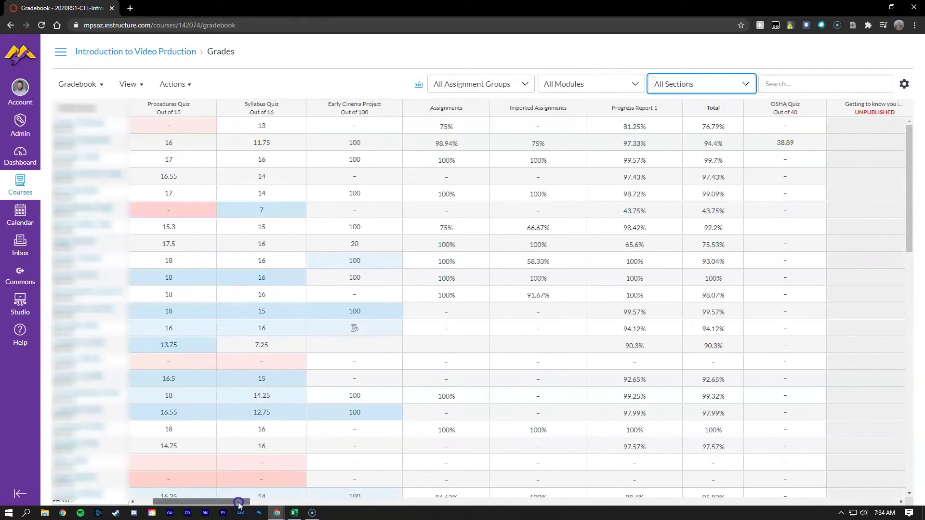
click(461, 86)
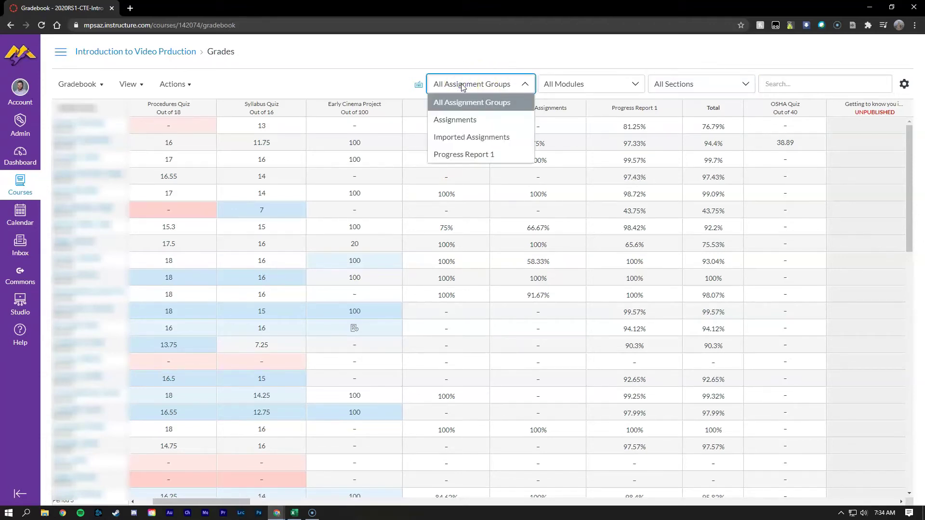
click(452, 155)
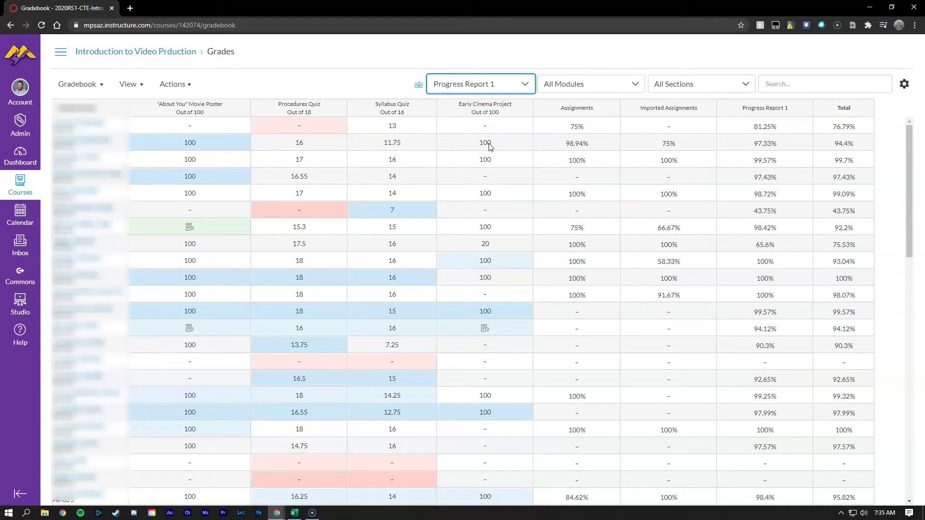
click(473, 83)
click(394, 66)
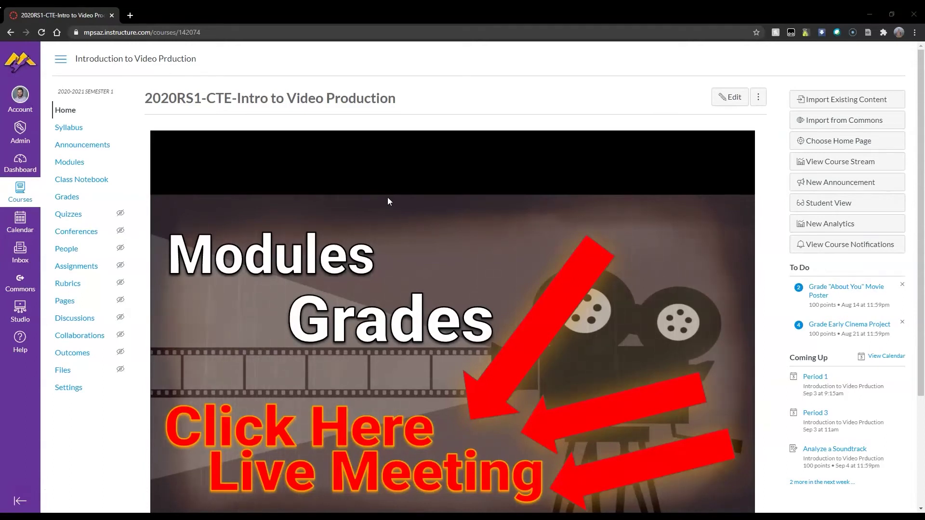
Go to the course's Assignments page and collapse the Progress Report 1 group
click(77, 268)
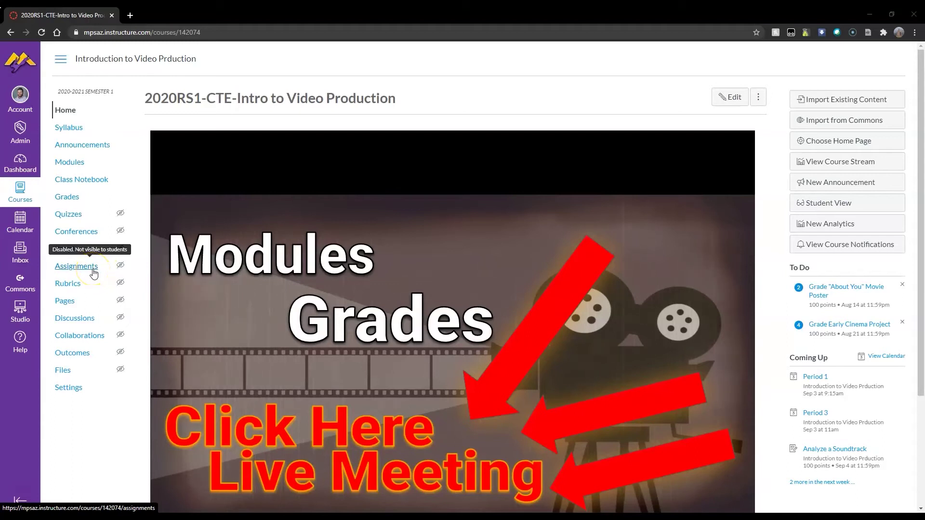
click(120, 266)
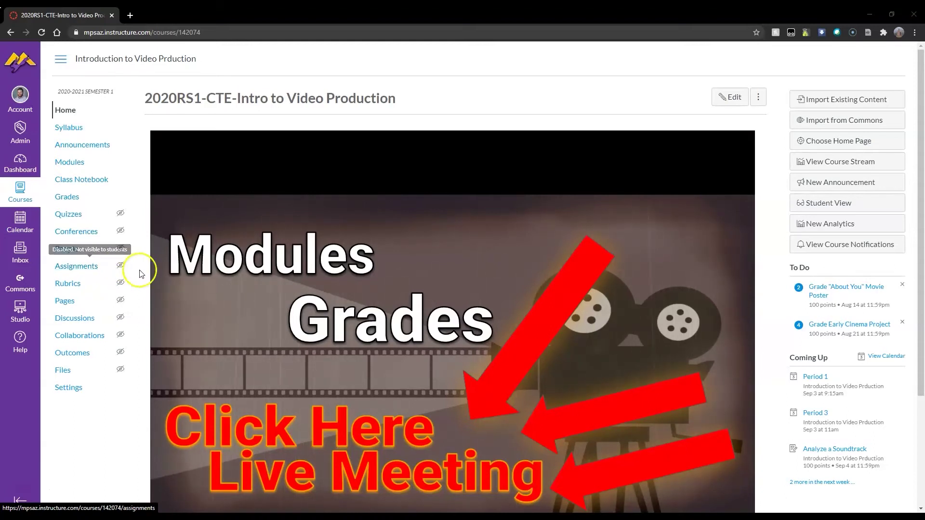
click(88, 162)
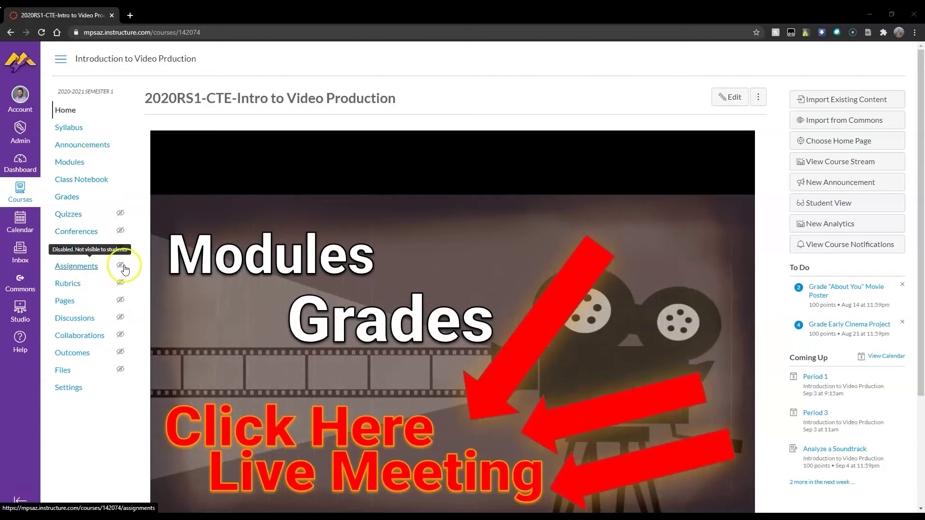
click(95, 270)
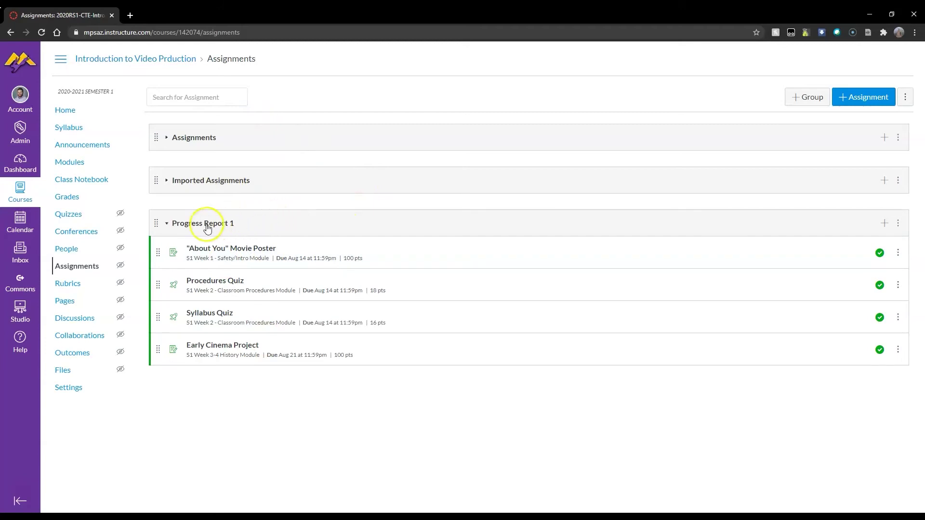
click(230, 223)
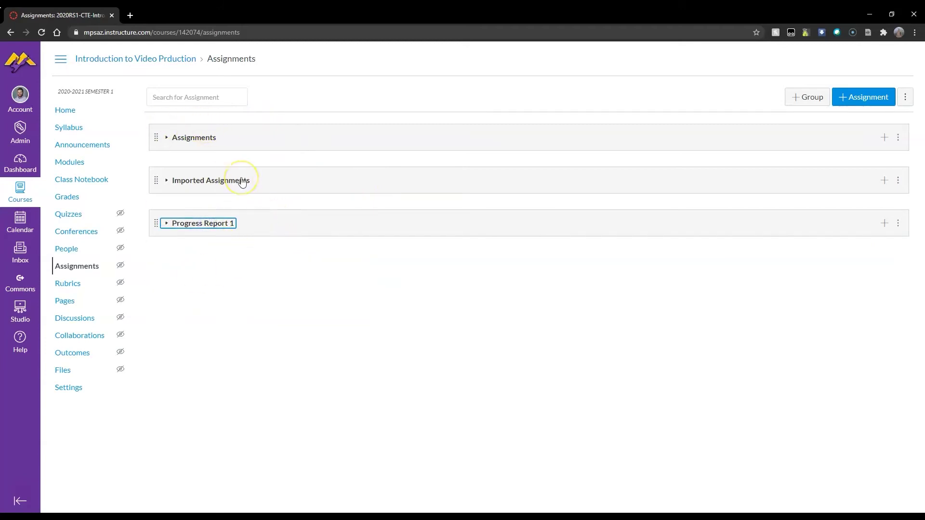
click(164, 272)
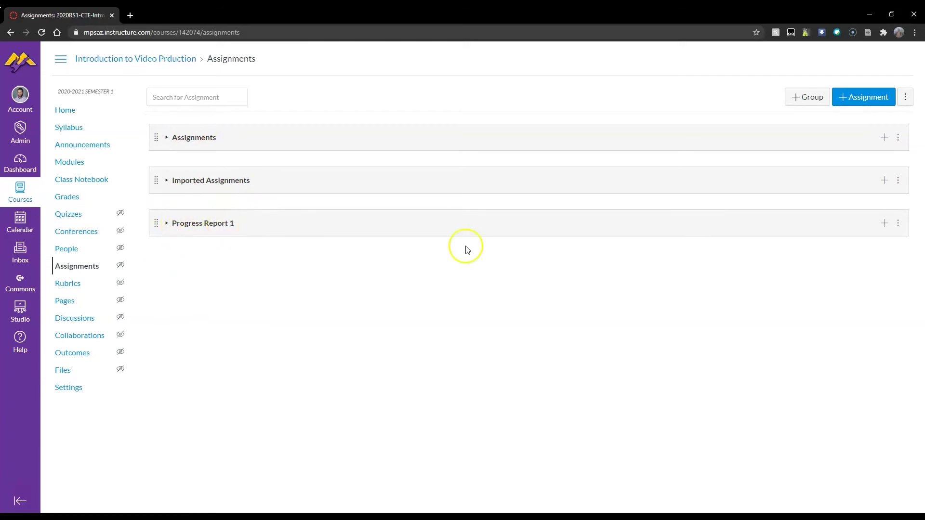
Create a new assignment group named "Progress Report 2"
click(797, 102)
click(460, 270)
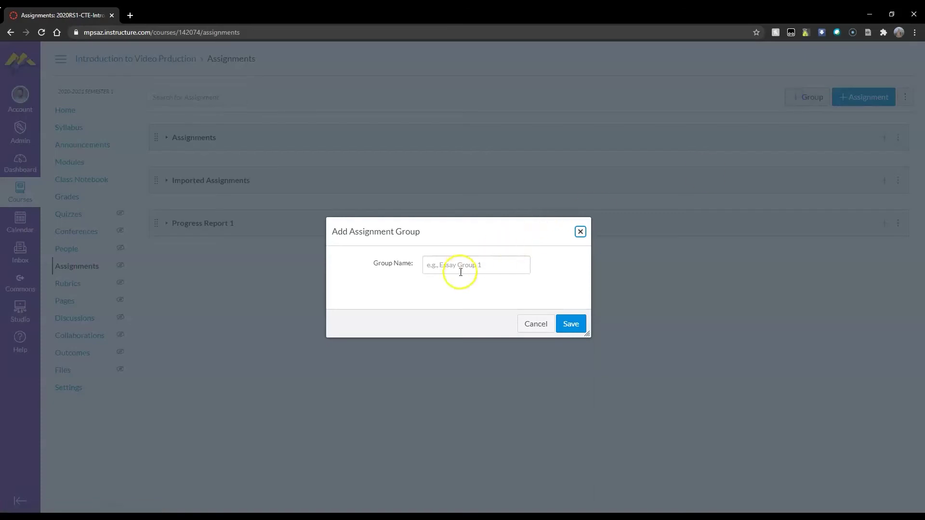
text(Progress Report 2)
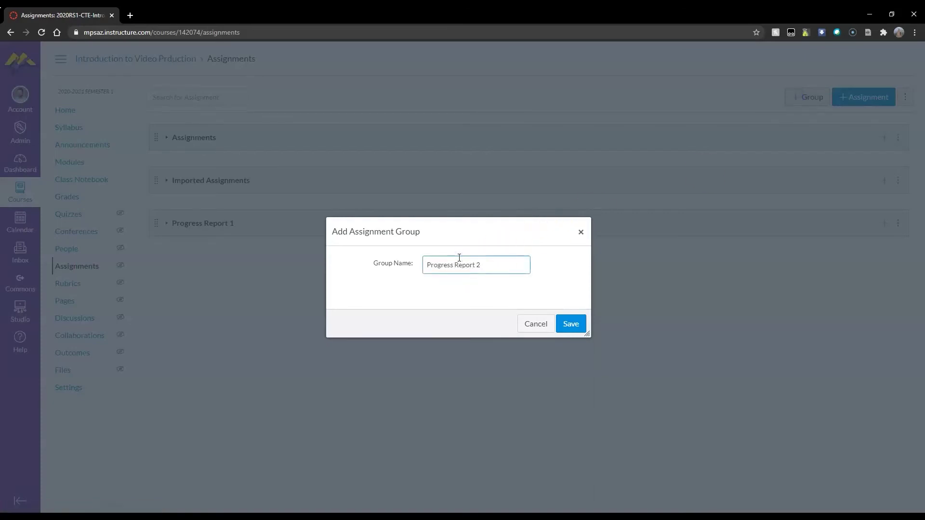
click(570, 323)
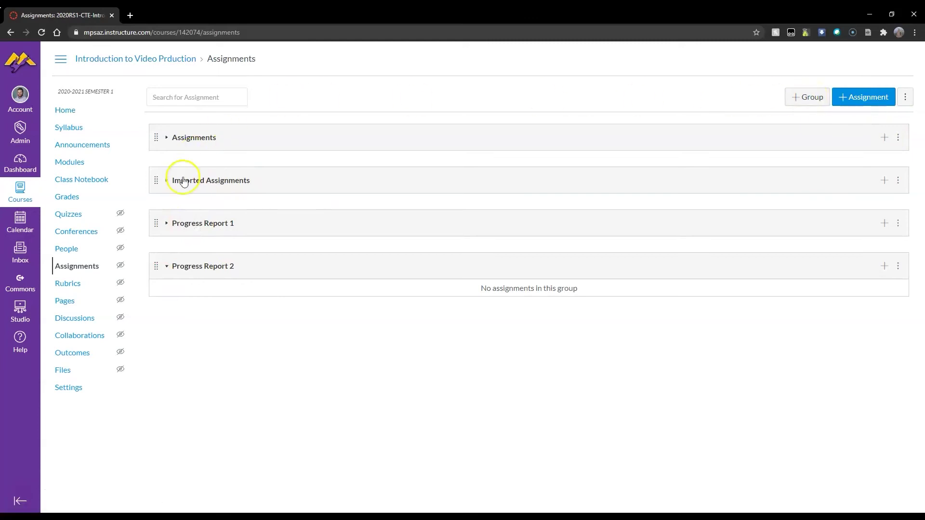
Examine the contents of the Assignments and Imported Assignments groups and collapse them again
click(173, 142)
click(180, 140)
click(179, 186)
click(178, 184)
click(186, 141)
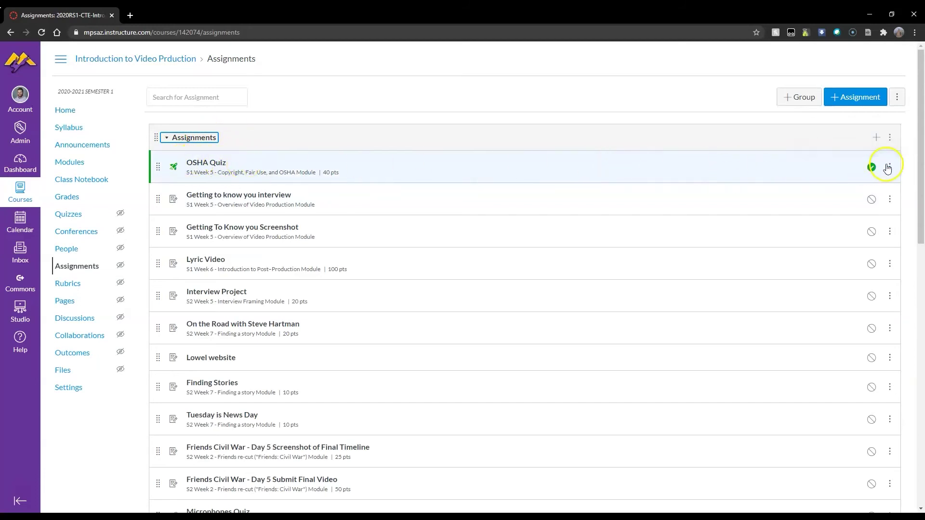
click(195, 137)
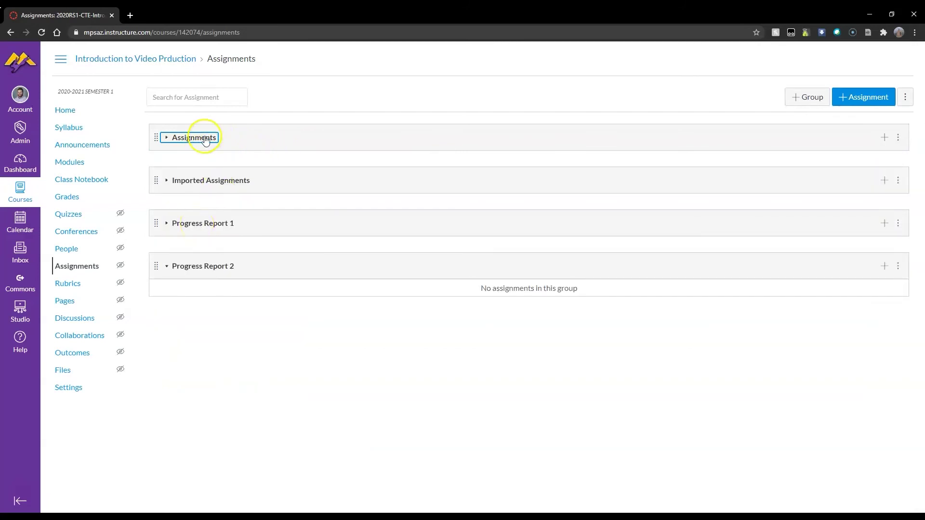
Move OSHA Quiz from the Assignments group to the top of Progress Report 1 and reorder it below the "About You" Movie Poster
click(205, 139)
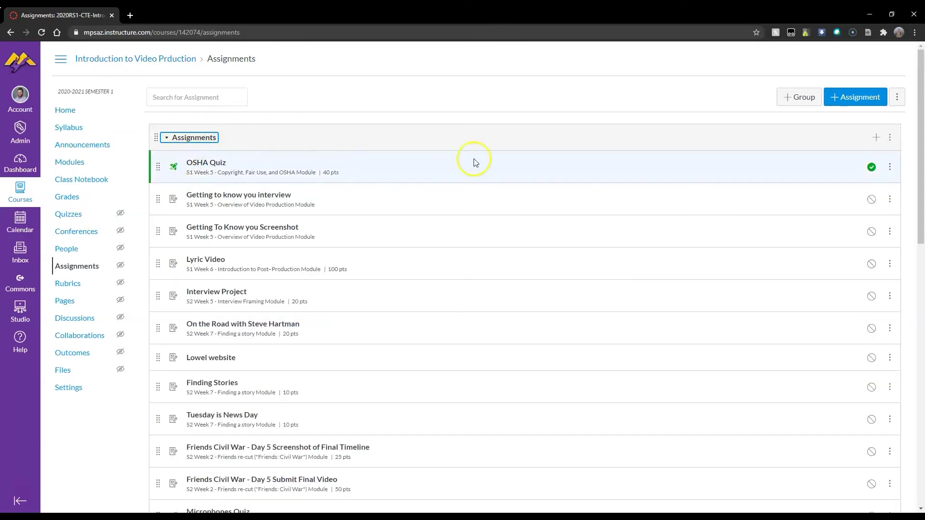
click(891, 167)
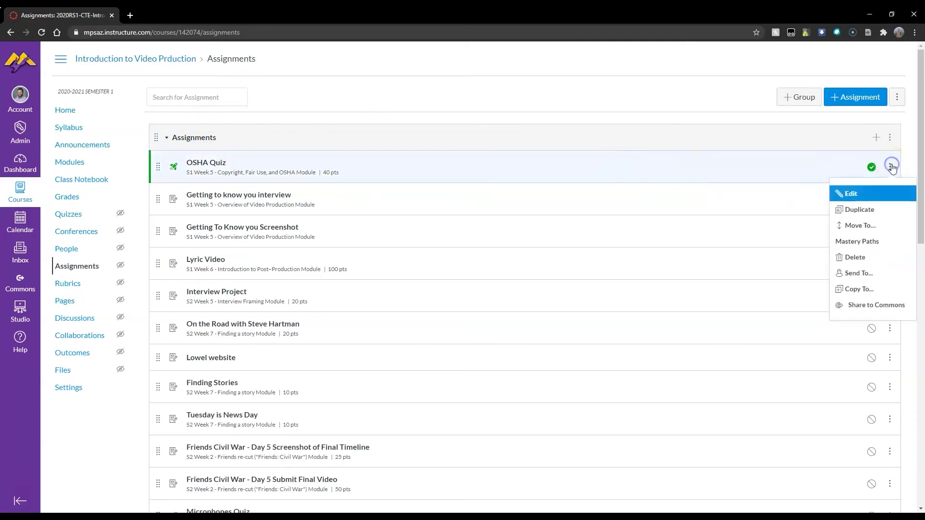
click(858, 226)
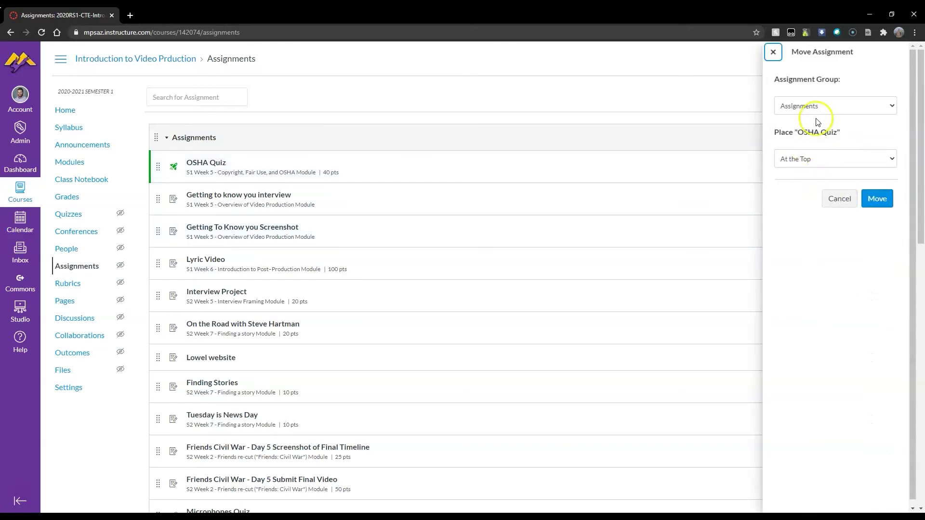
click(818, 102)
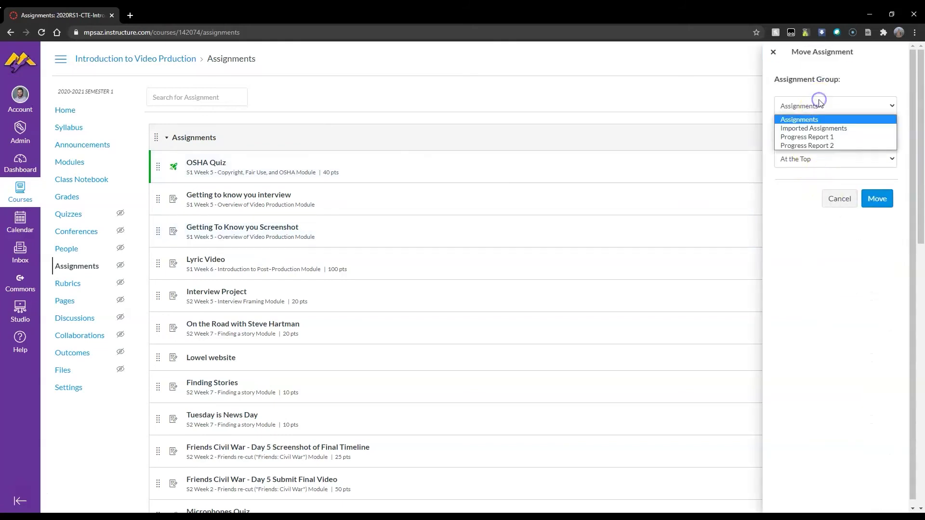
click(812, 137)
click(802, 158)
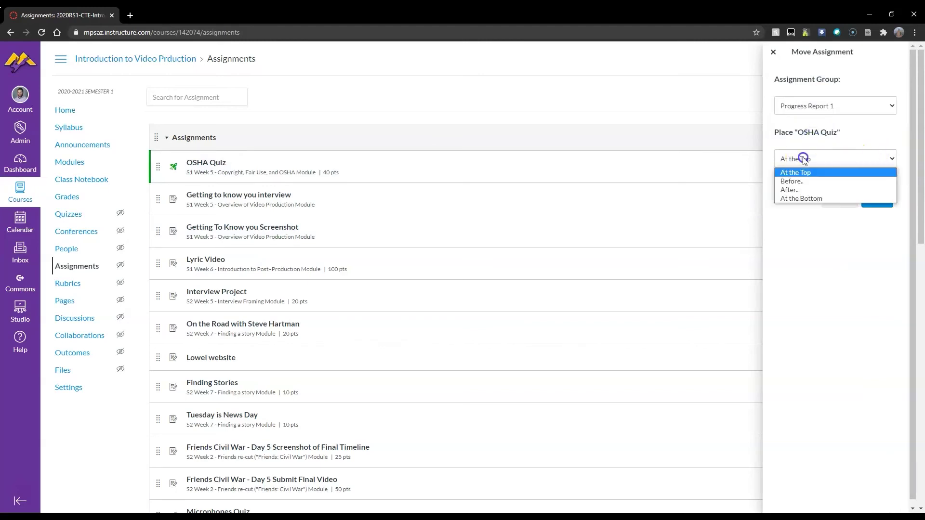
click(805, 172)
click(874, 202)
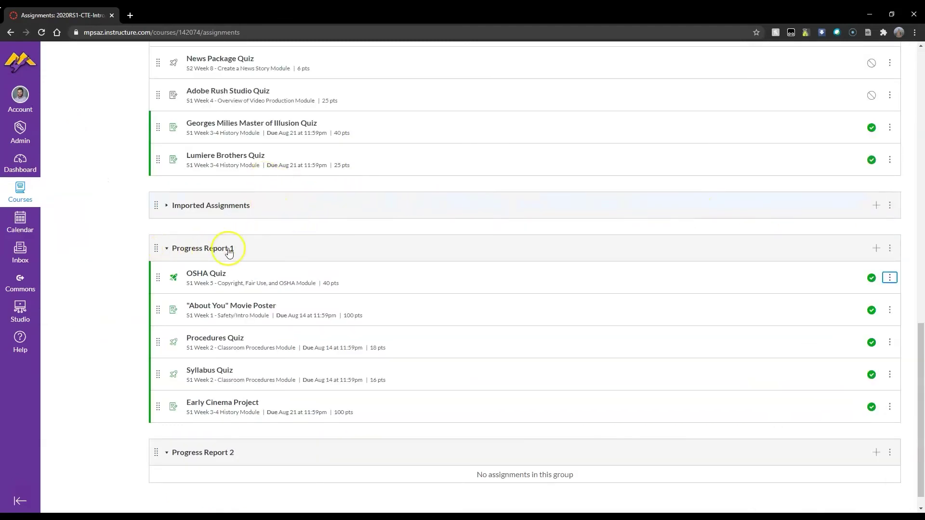
drag(161, 279, 156, 321)
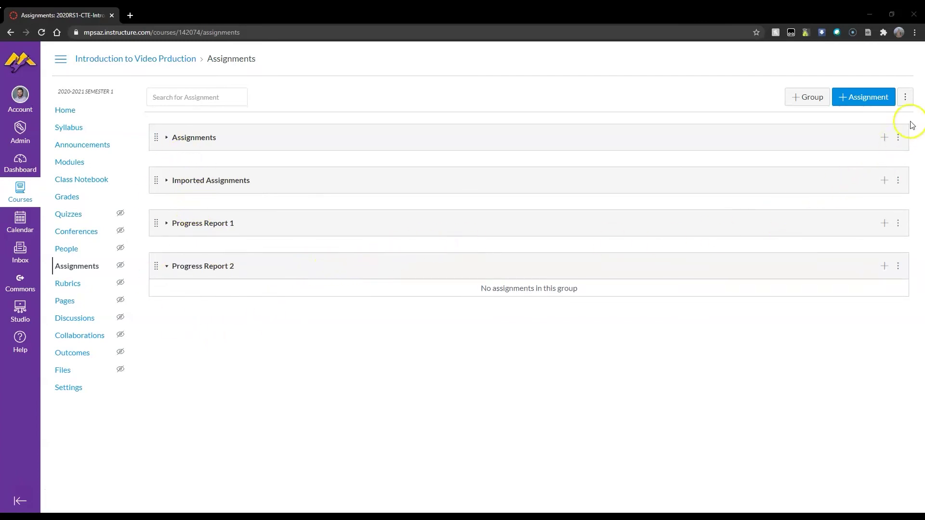
Turn on weighting the final grade by assignment groups to view the weight settings, and discard the change
click(905, 99)
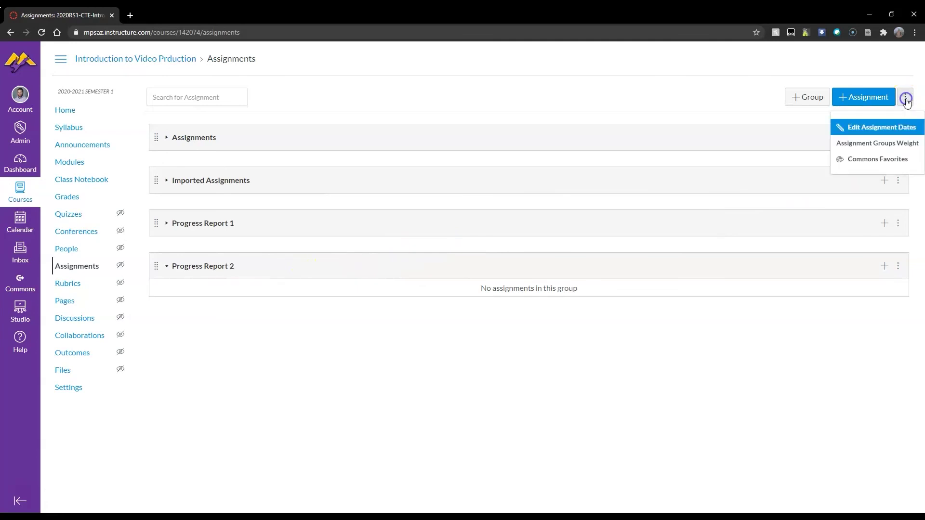
click(865, 145)
click(442, 215)
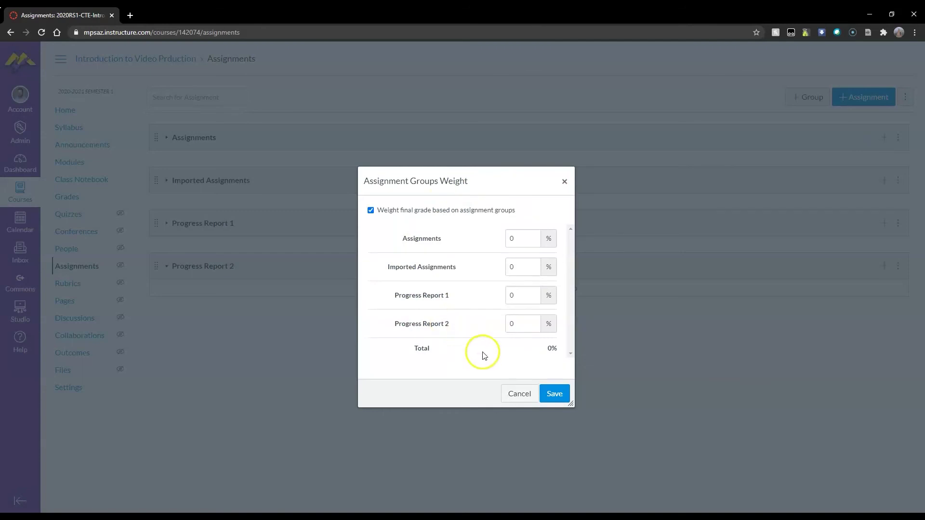
click(514, 395)
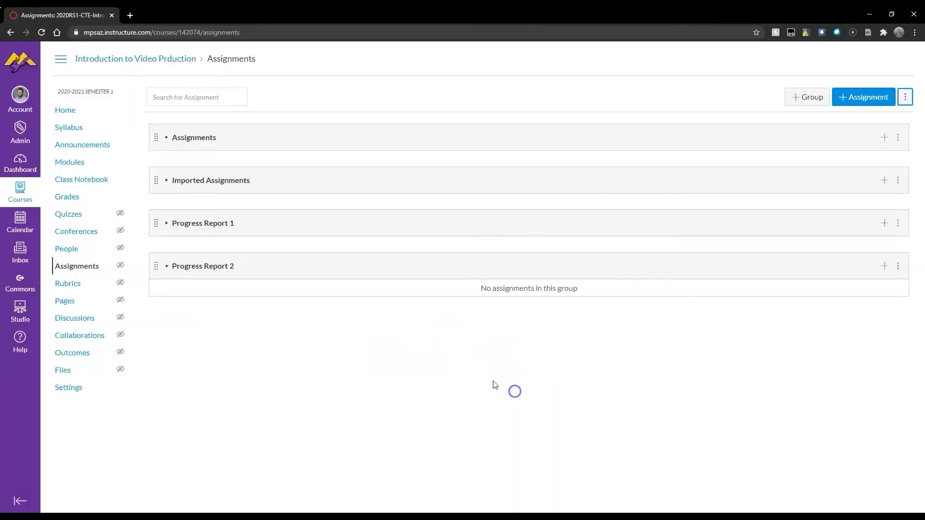